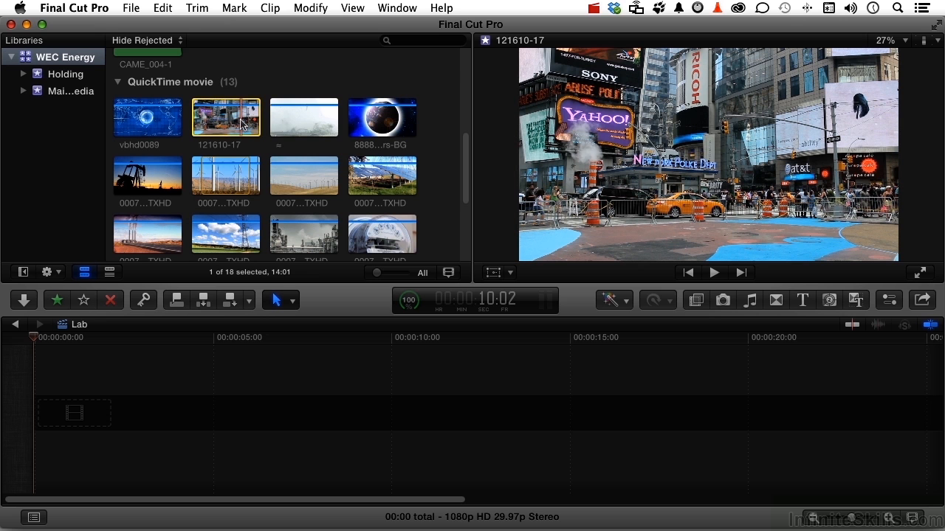
Add clip 121610-17 to the Lab timeline and apply a speed ramp from 0% to it
left_click_drag(242, 125, 235, 411)
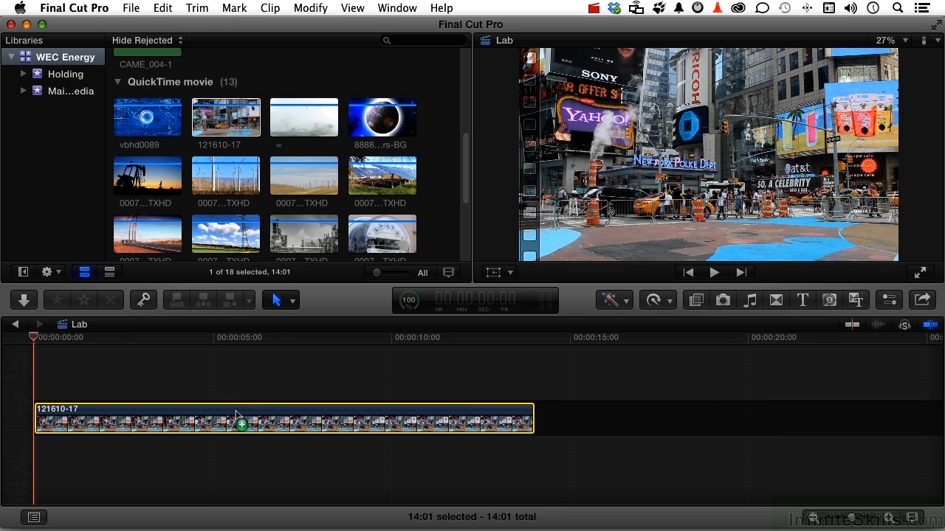
left_click(669, 302)
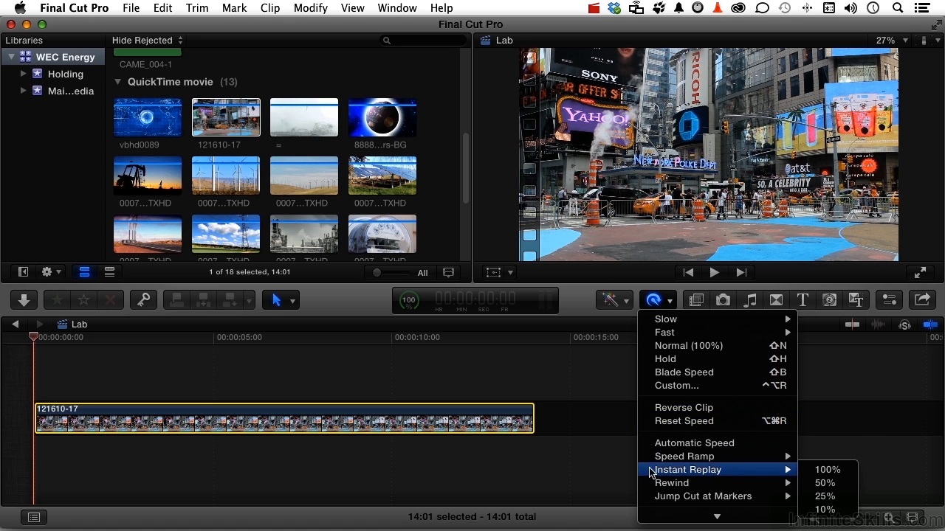
mouse_move(659, 481)
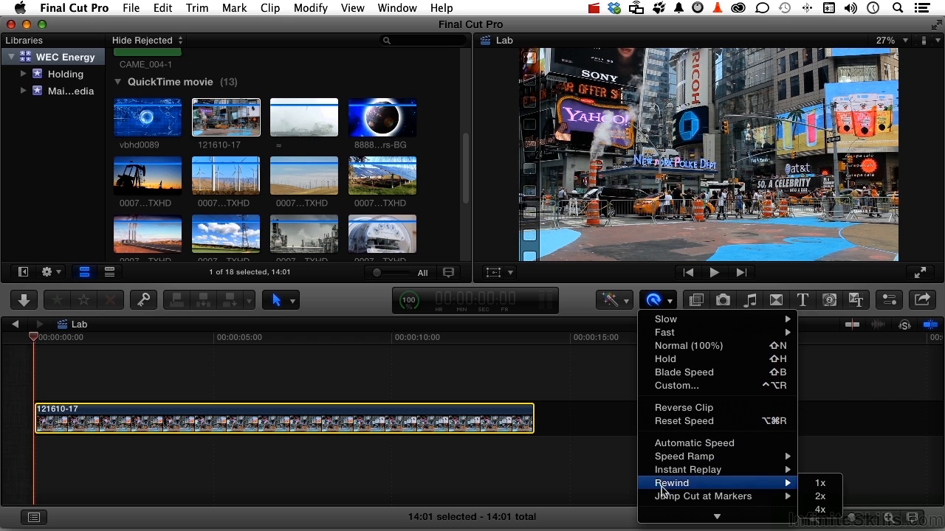
mouse_move(665, 498)
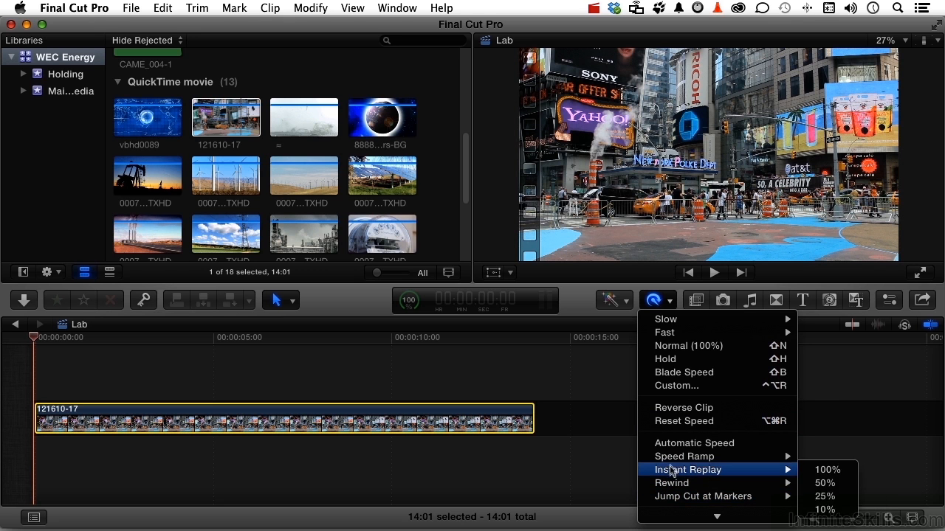
mouse_move(671, 463)
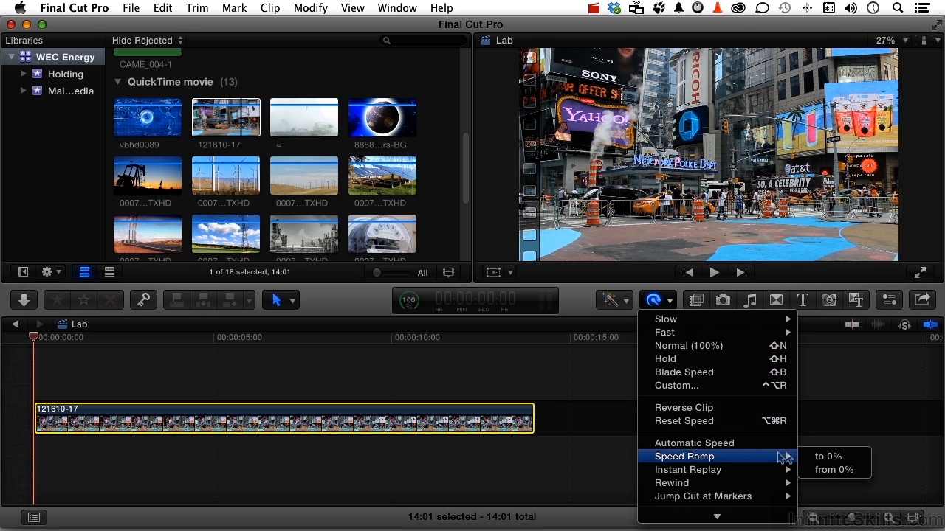
left_click(823, 470)
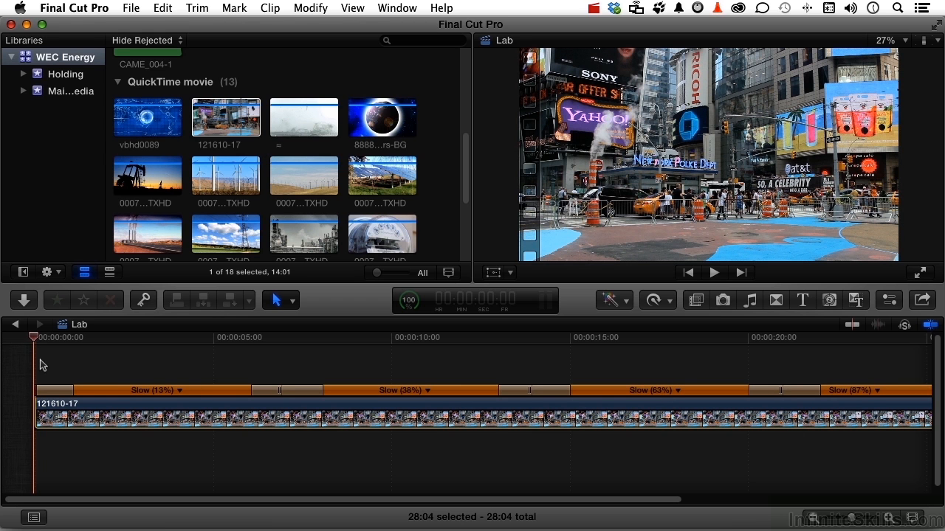
Widen both sides of the speed transition between the 13% and 38% segments and play back the ramp
key("space")
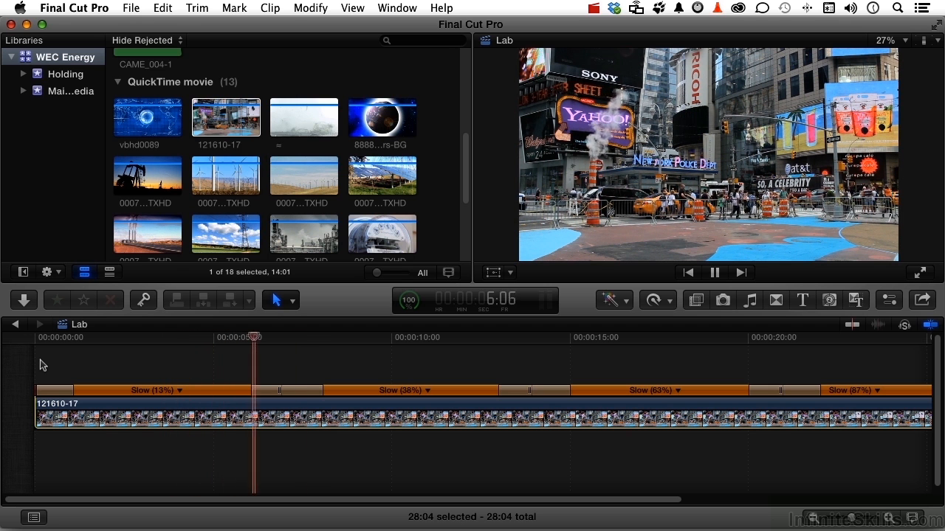
key("space")
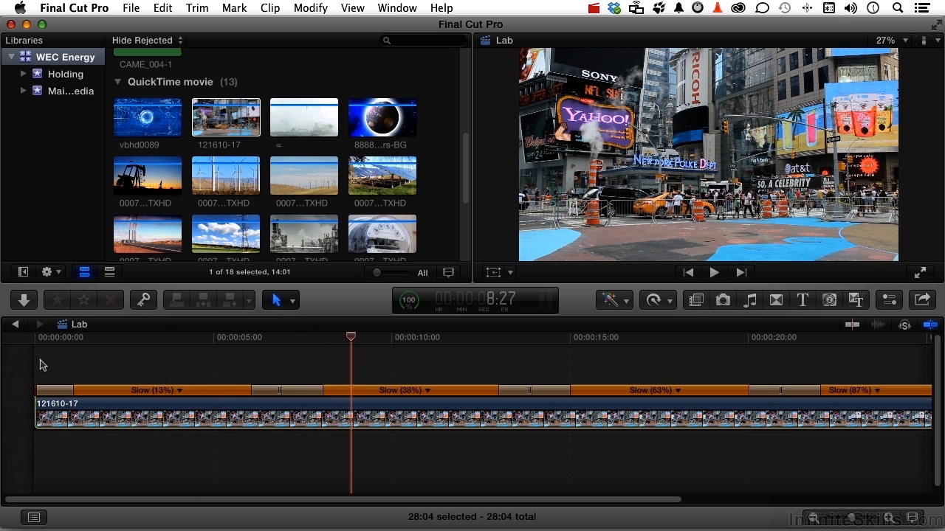
left_click(251, 392)
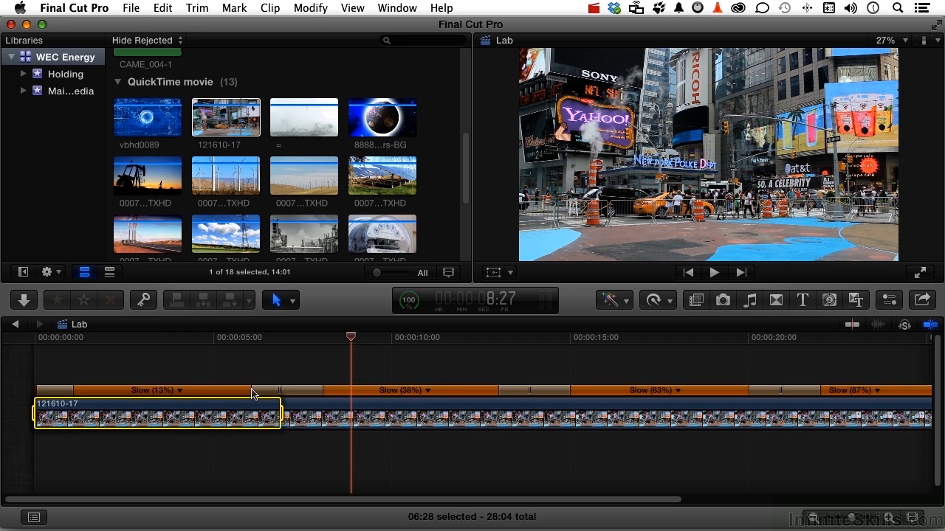
left_click_drag(252, 392, 192, 391)
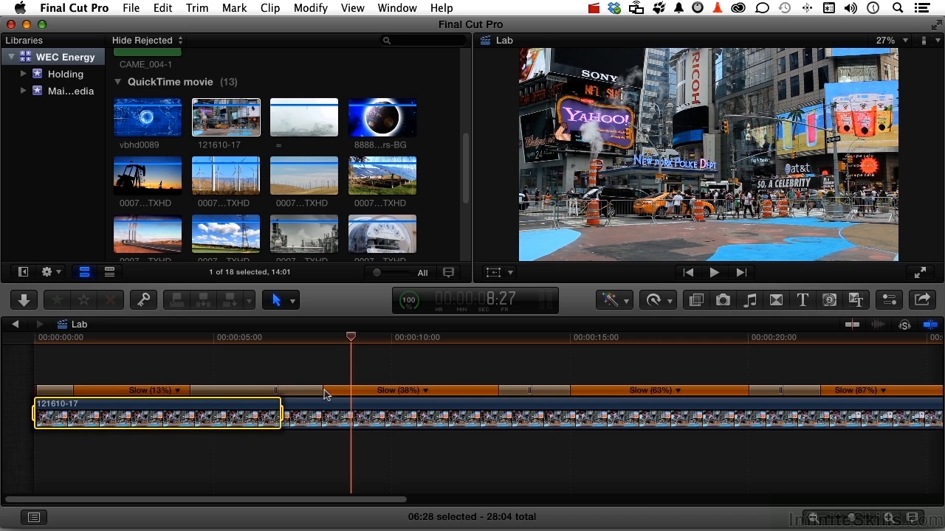
left_click_drag(323, 394, 404, 391)
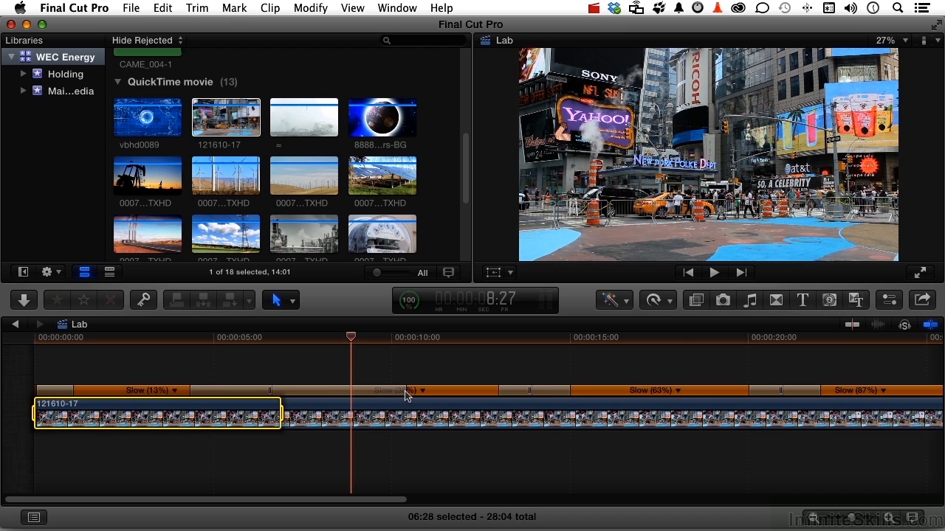
left_click(165, 344)
key("space")
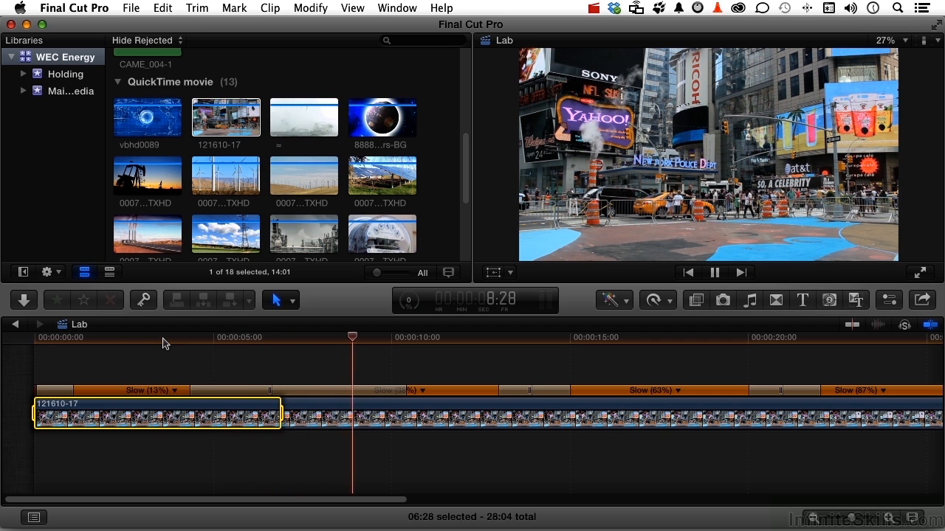
key("space")
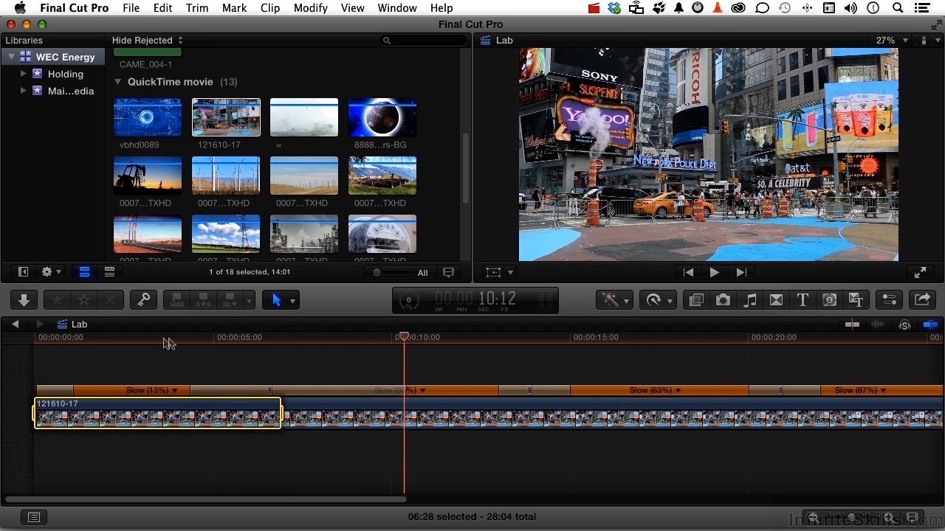
Replace the street clip in the timeline with the falling hourglass clip
left_click(662, 399)
key("Delete")
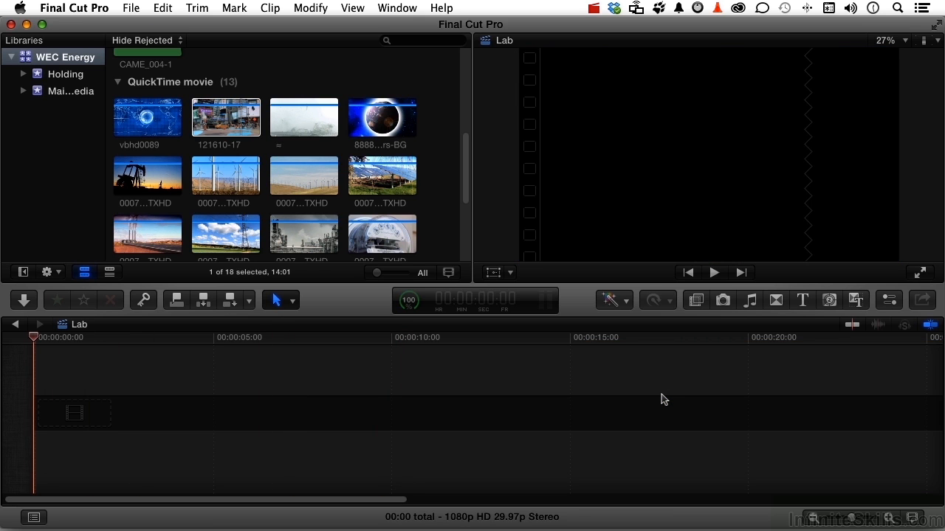
left_click(318, 122)
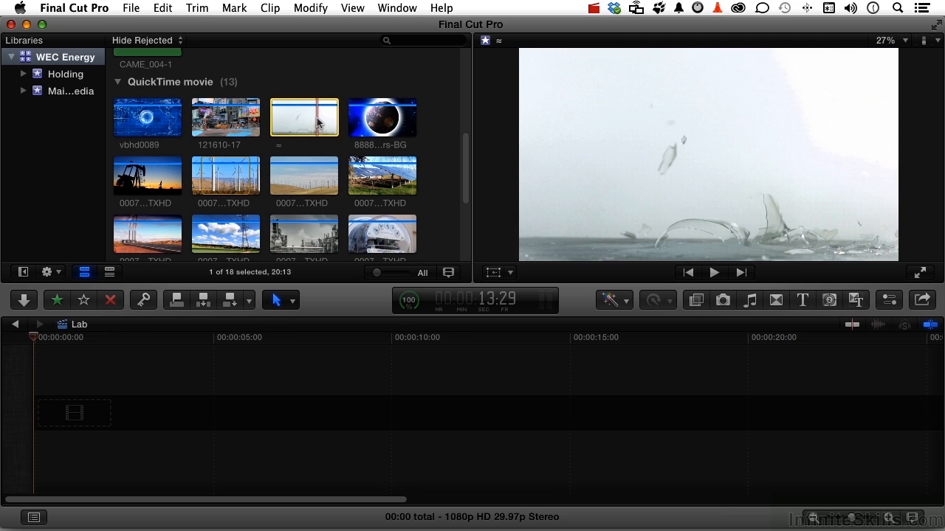
left_click_drag(319, 123, 280, 416)
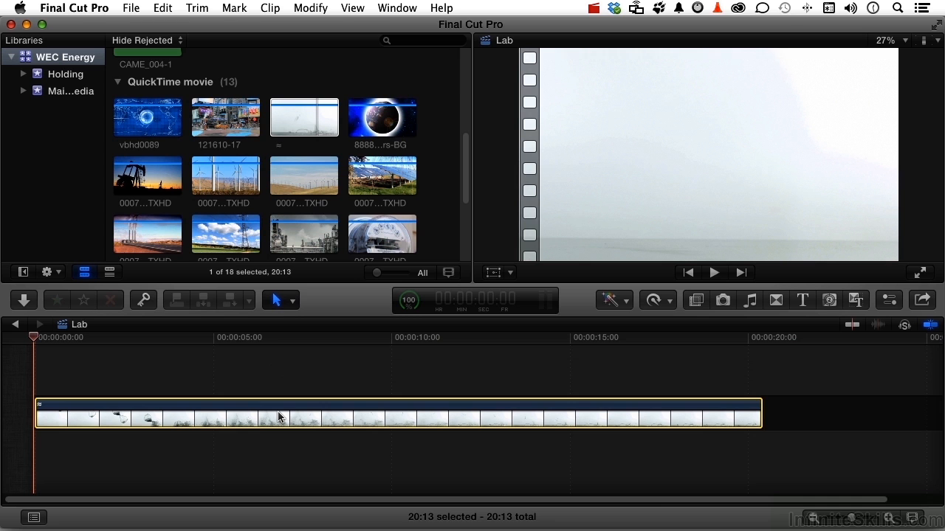
left_click(668, 301)
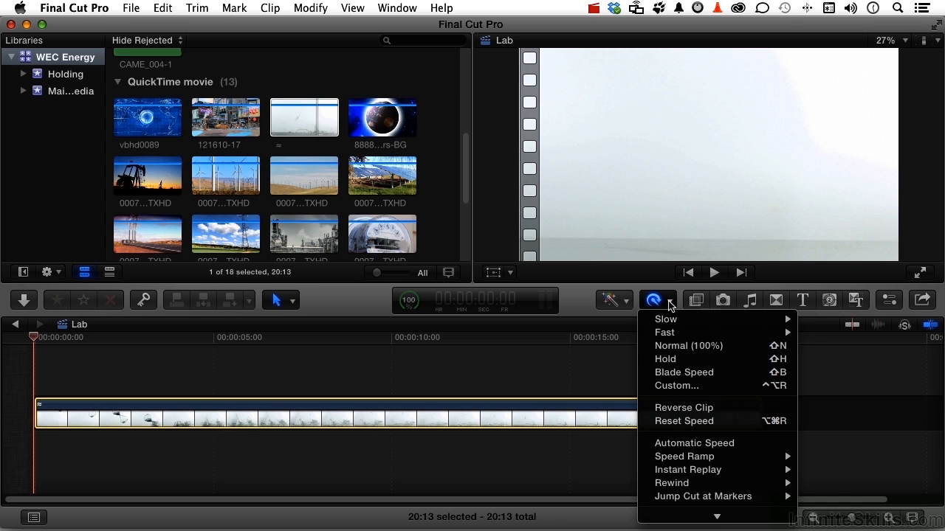
mouse_move(734, 472)
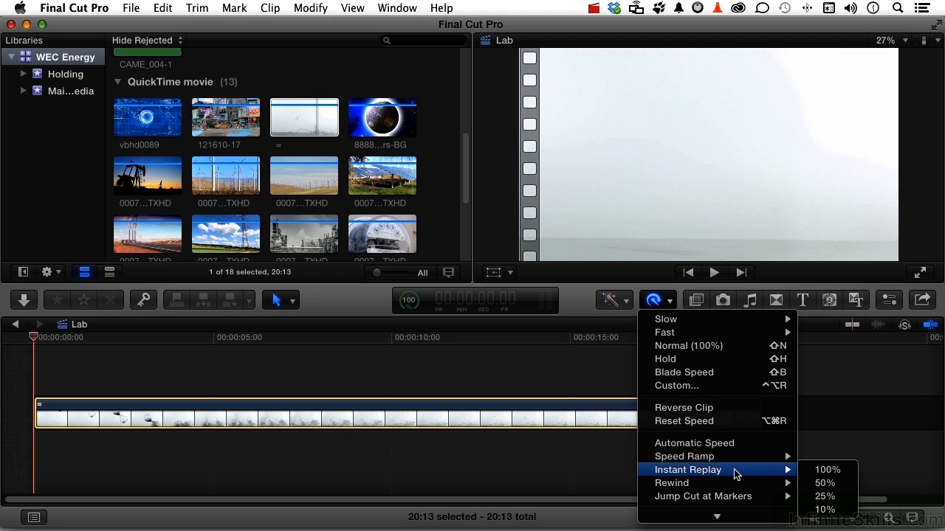
left_click(219, 374)
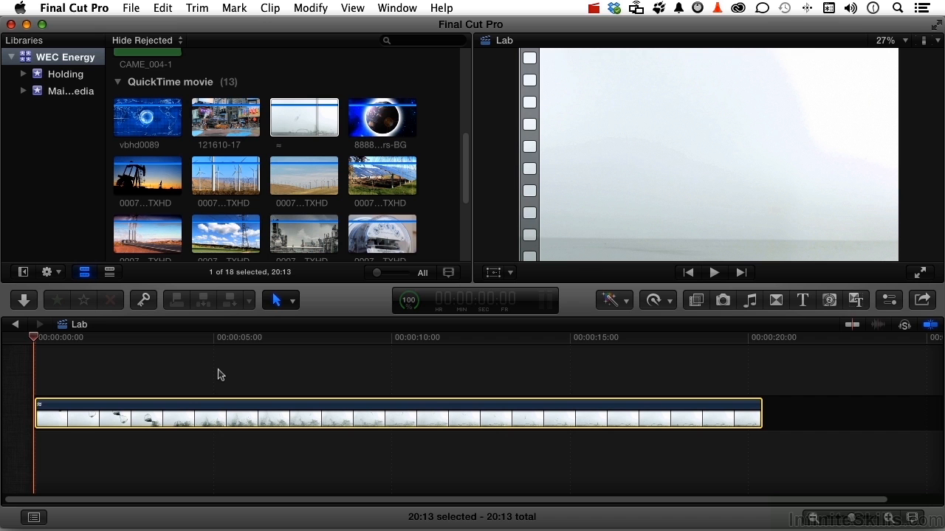
Cut the hourglass clip at 2:18 and 4:12 to isolate the shattering moment as its own segment
left_click(141, 341)
key("k+j")
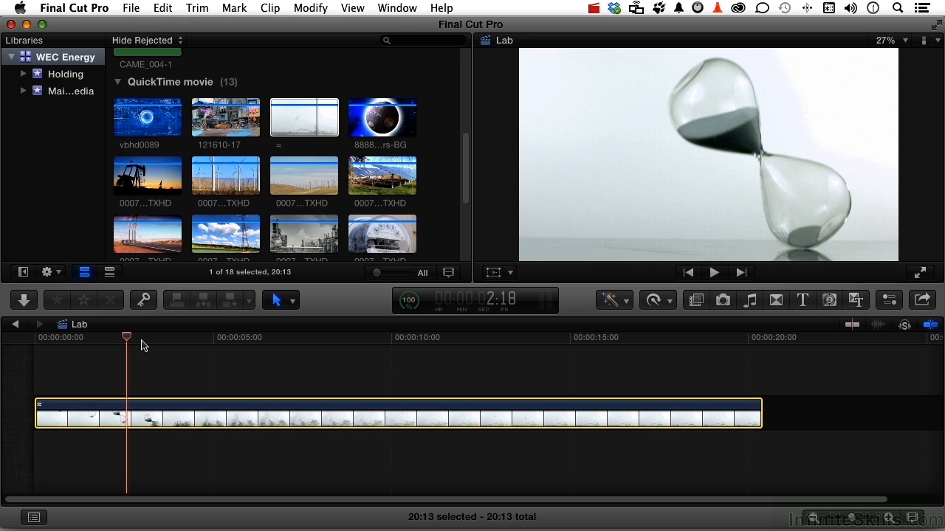
left_click(293, 301)
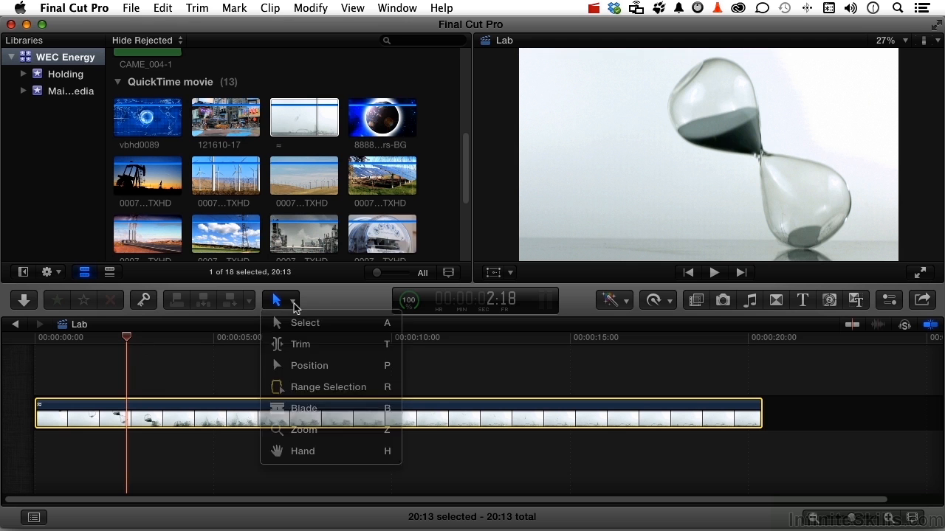
left_click(294, 304)
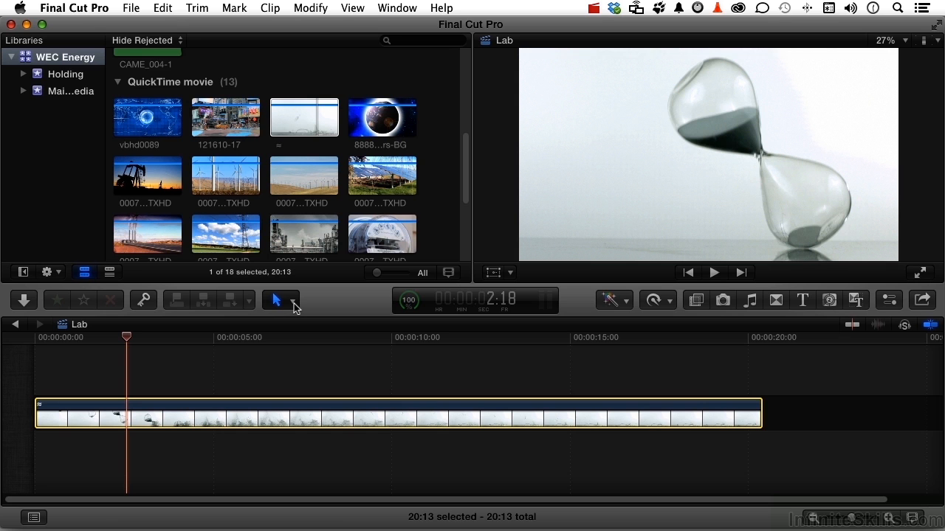
key("super+b")
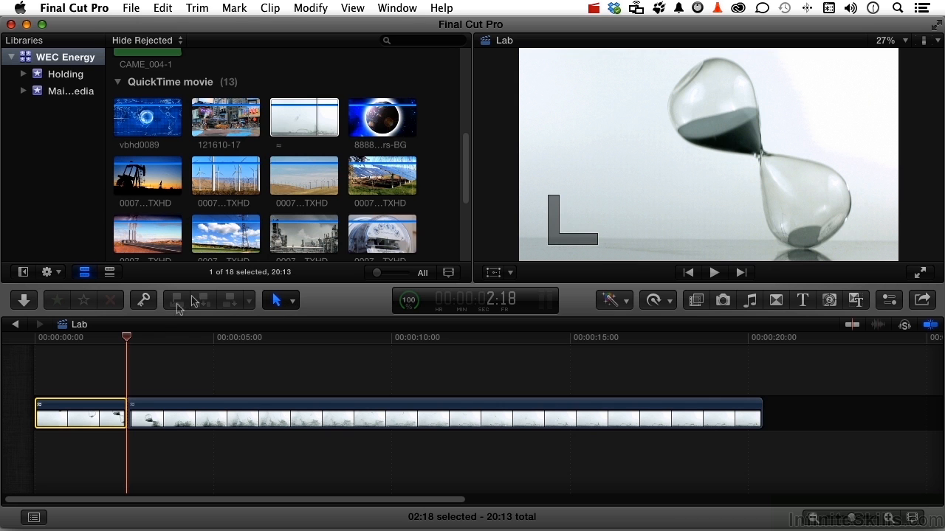
left_click_drag(128, 338, 193, 345)
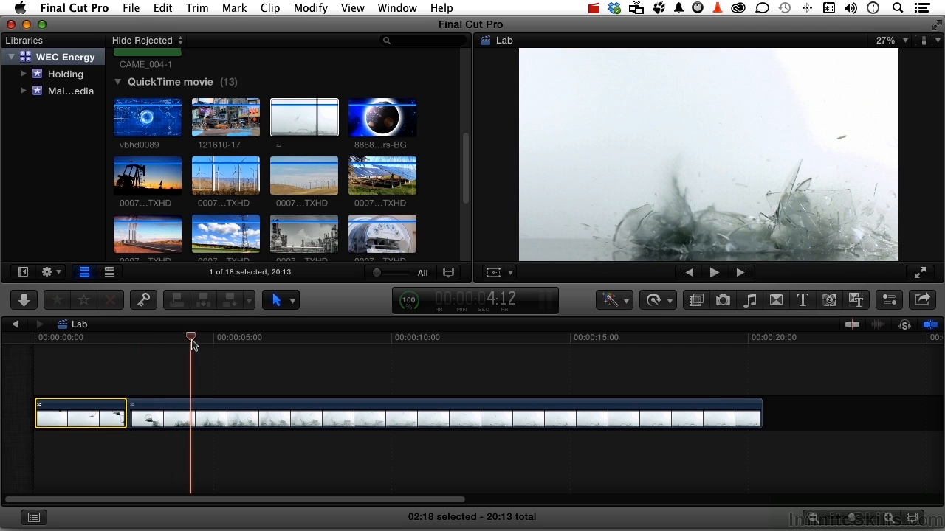
key("super+b")
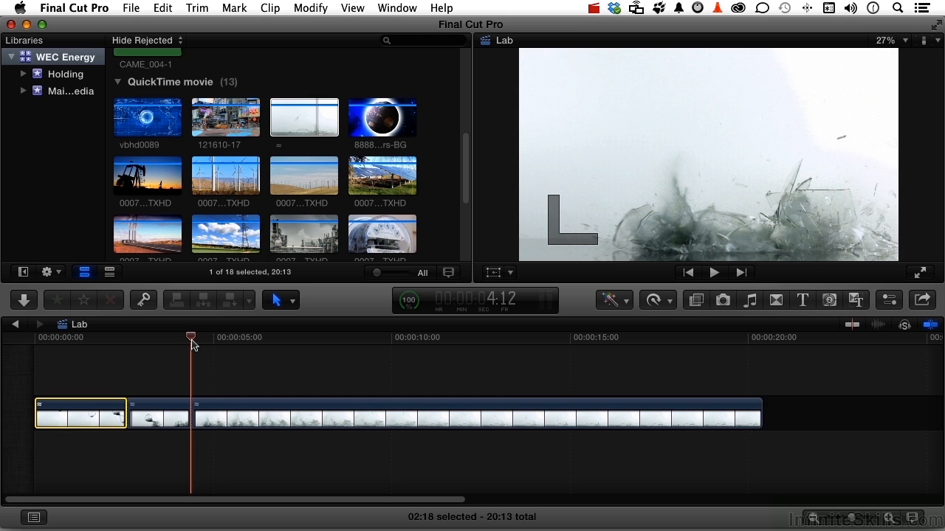
Apply an Instant Replay at 100% speed to the short middle segment of the hourglass clip
left_click(160, 413)
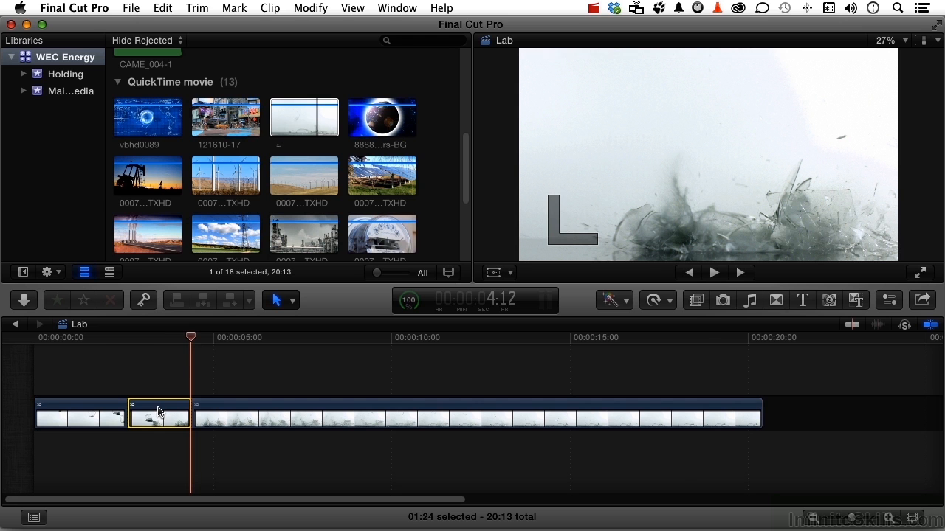
left_click(670, 301)
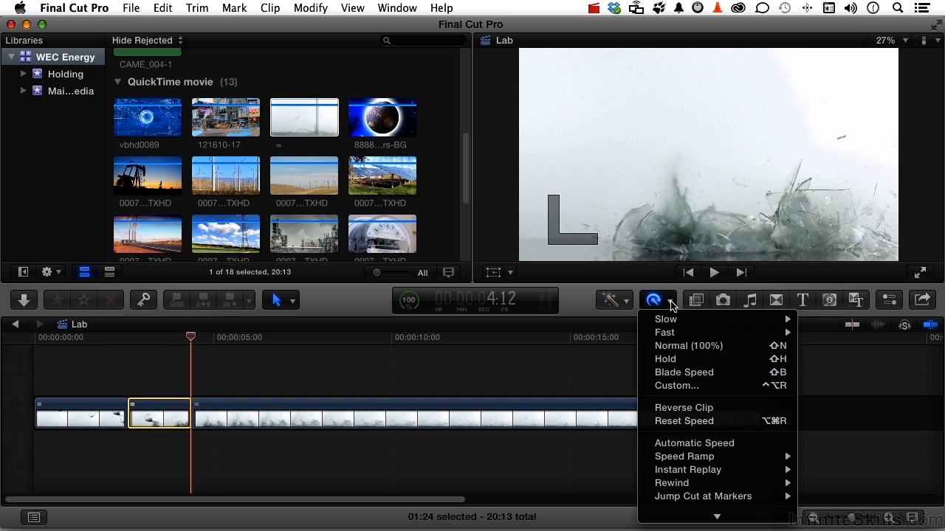
mouse_move(775, 470)
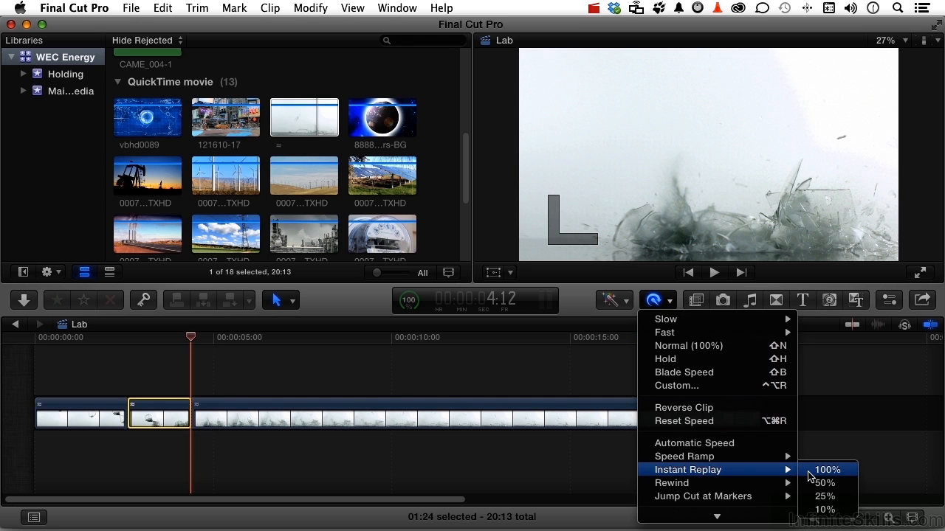
left_click(809, 471)
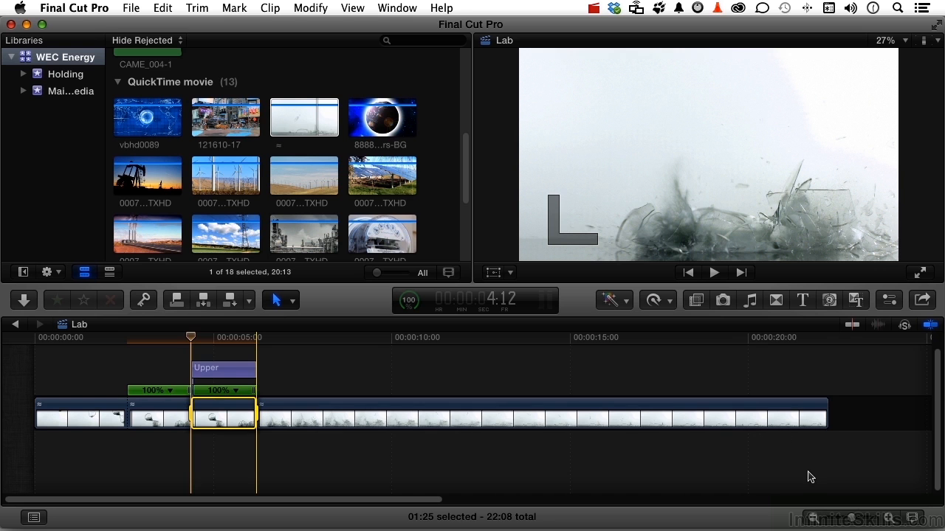
Play the timeline from about 1:24 through the instant replay section
left_click(98, 341)
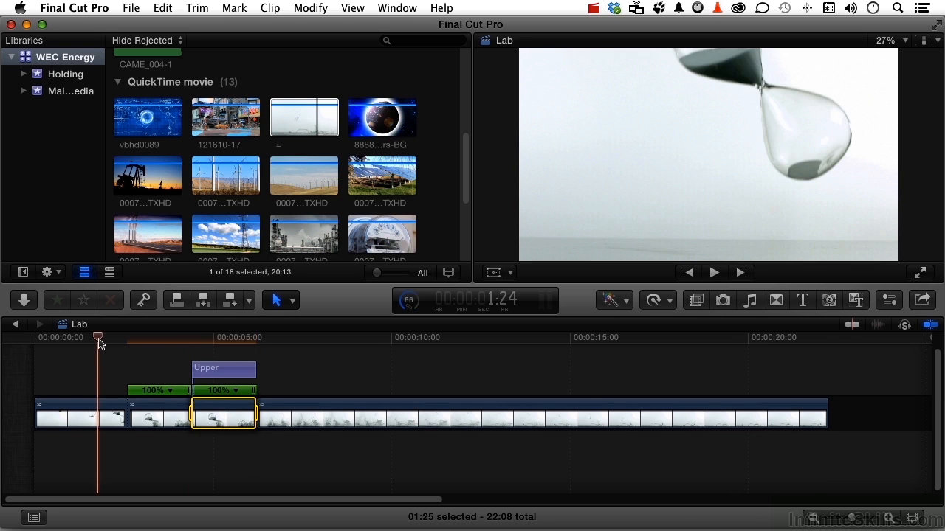
key("space")
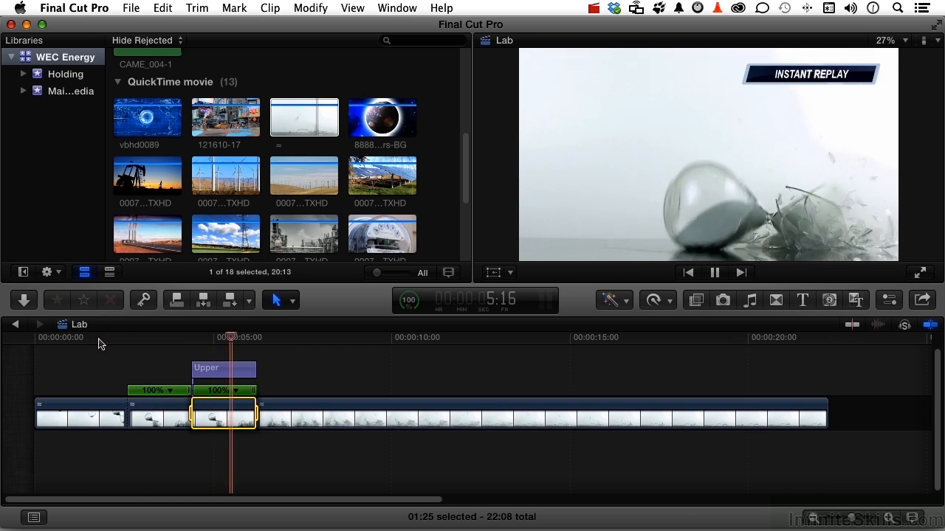
key("space")
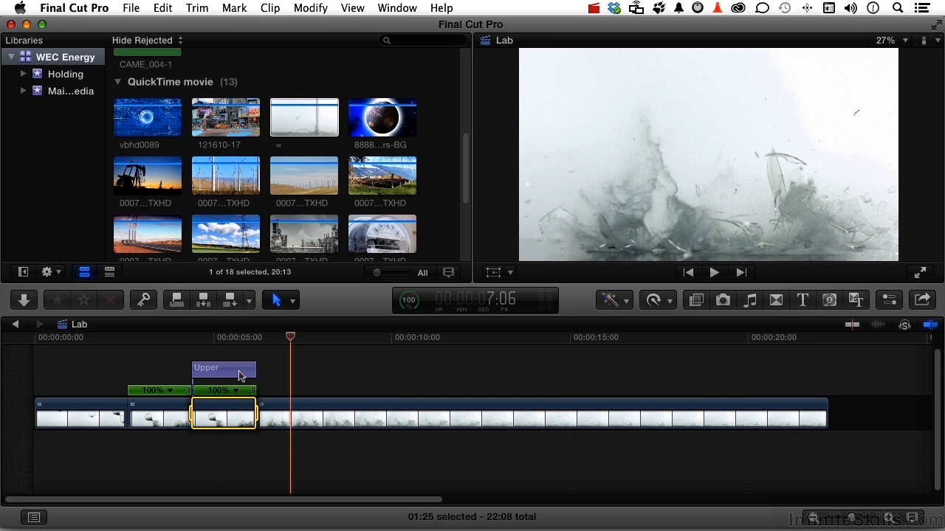
Clear everything from the timeline and add the full hourglass clip again
key("super+a")
key("Delete")
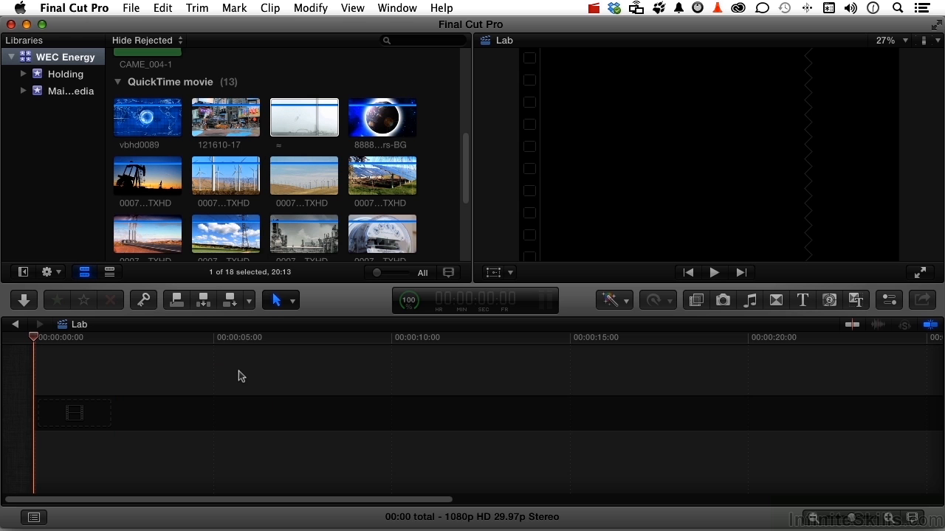
left_click(297, 118)
left_click_drag(296, 118, 297, 418)
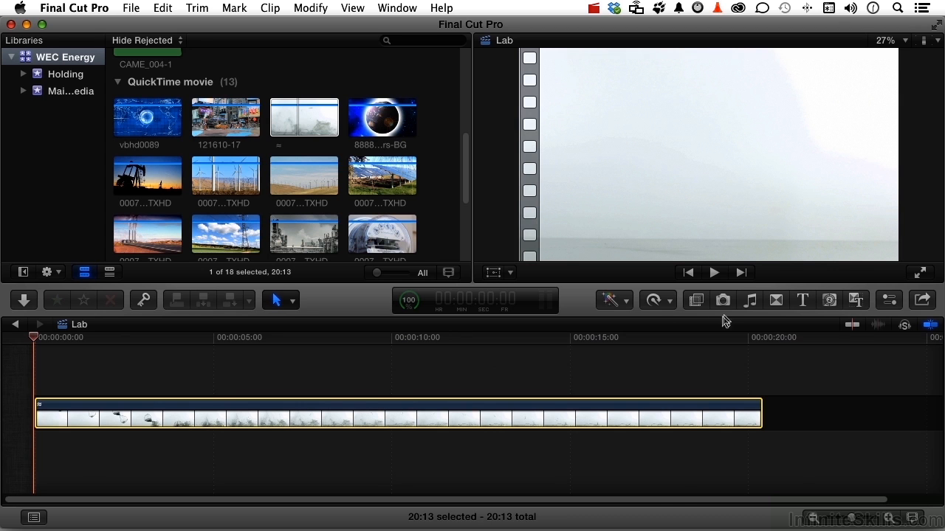
Cut the hourglass clip at 2:18 and 4:14 to isolate the shattering moment as its own segment
left_click(668, 302)
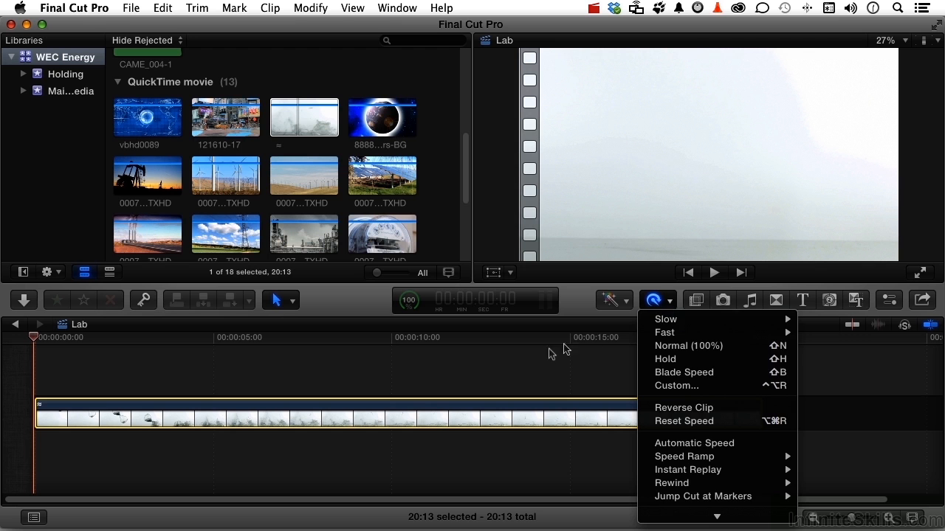
left_click(477, 371)
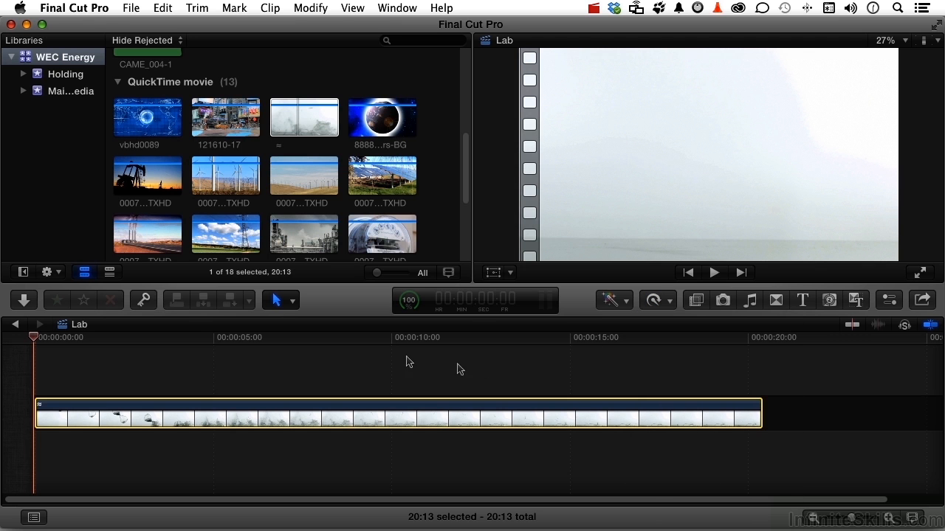
left_click(132, 338)
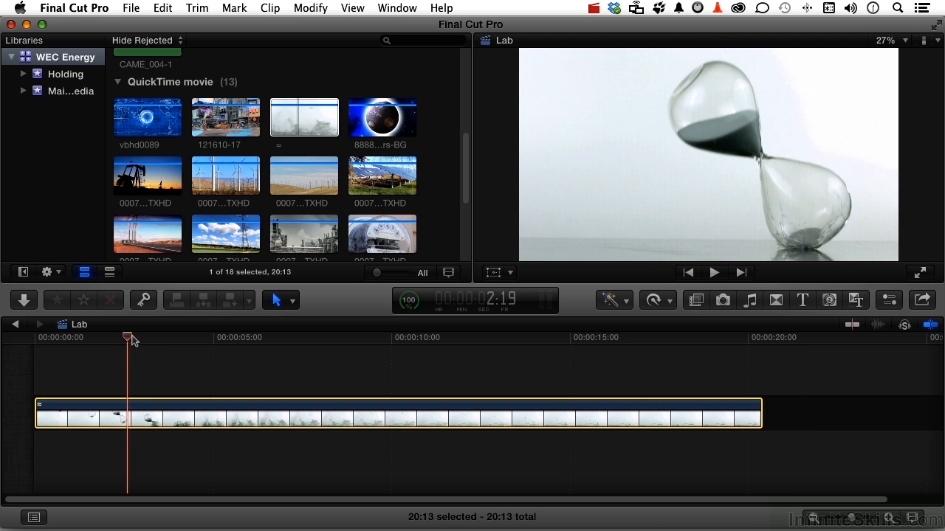
key("super+b")
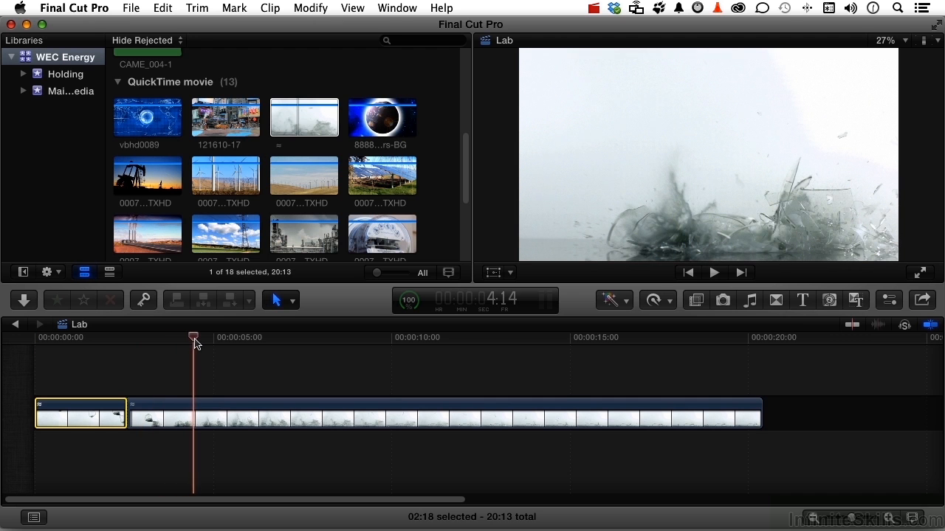
key("super+b")
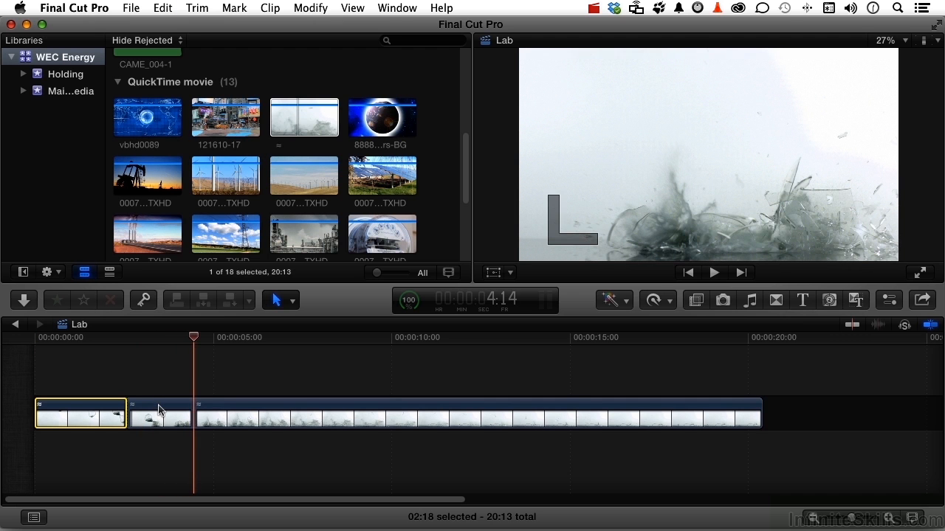
Apply a Rewind at 1x speed to the short middle segment of the hourglass clip
left_click(159, 410)
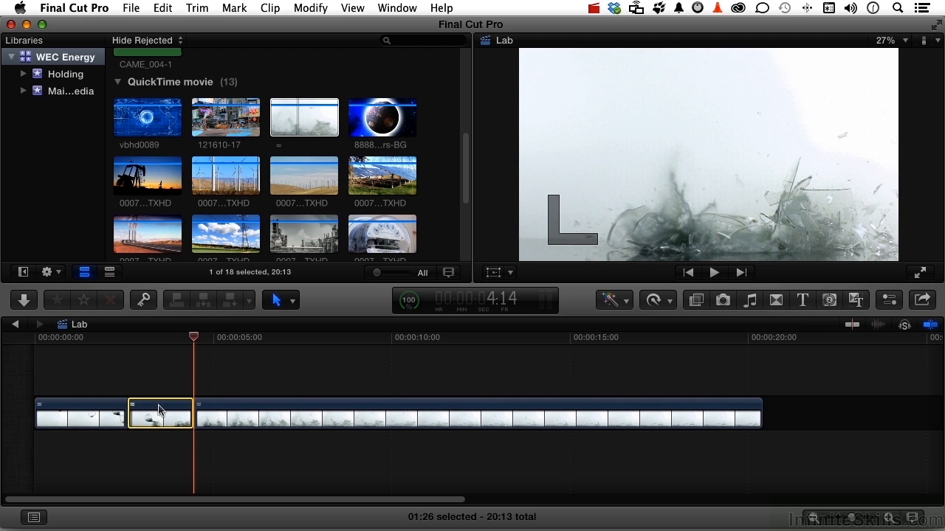
left_click(670, 303)
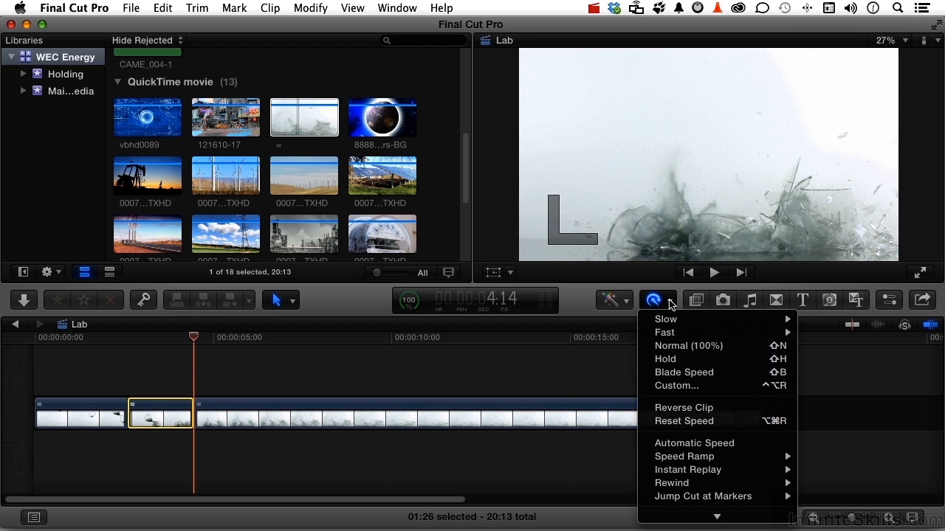
mouse_move(722, 488)
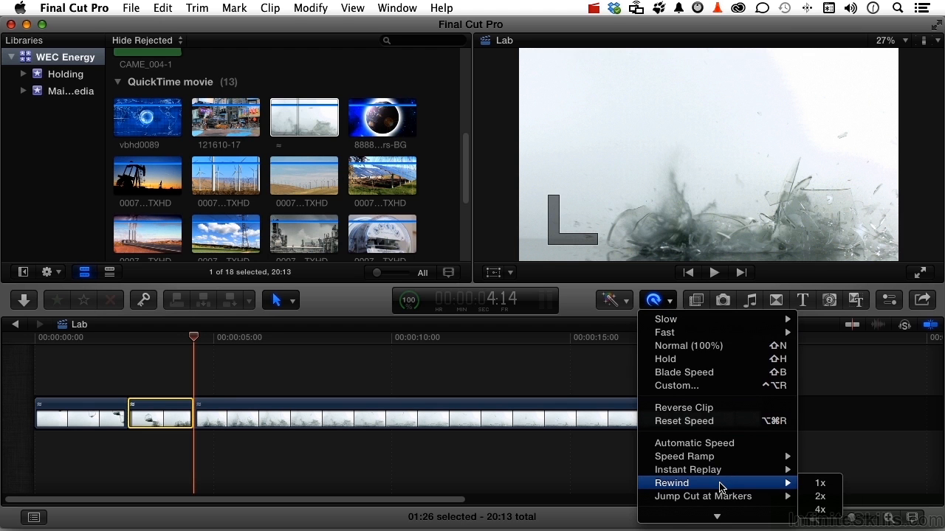
left_click(818, 484)
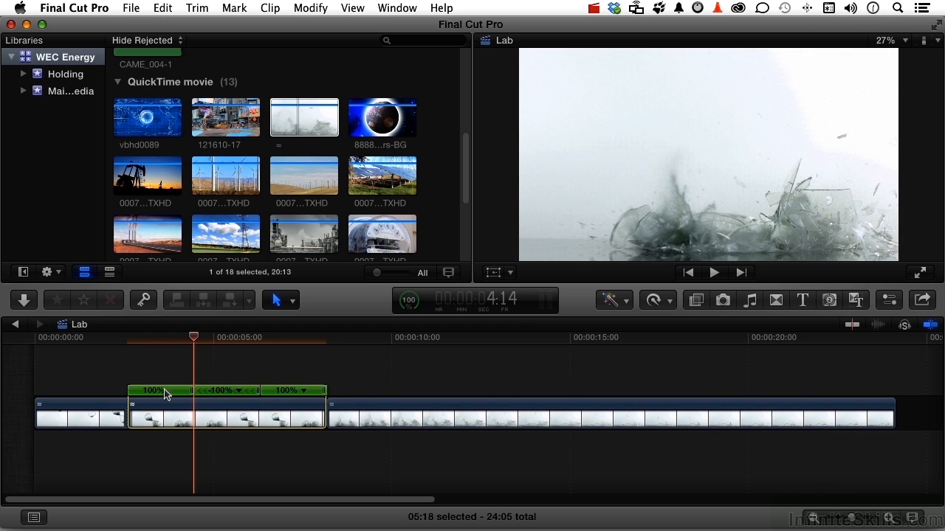
Play the timeline from about 1:28 through the rewind section
left_click(103, 341)
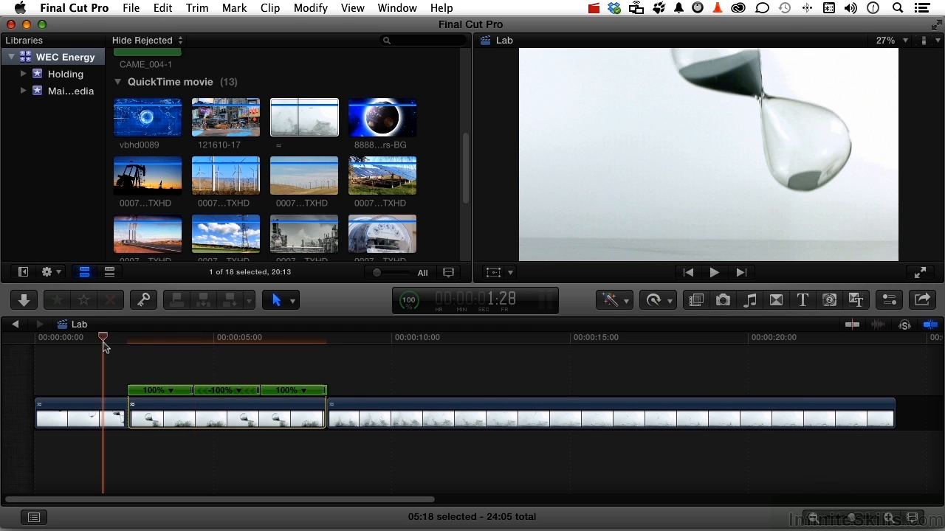
key("space")
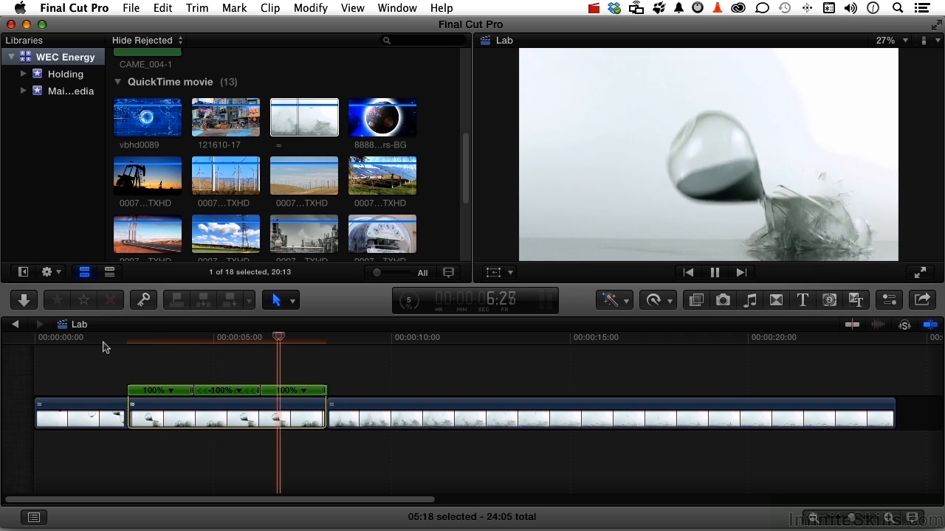
key("space")
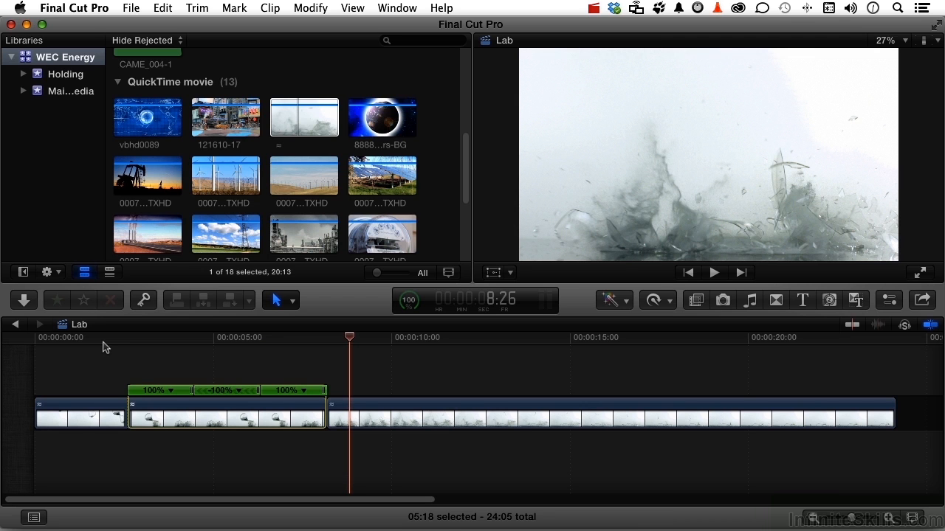
Remove all segments from the timeline and put the full hourglass clip back in
key("super+a")
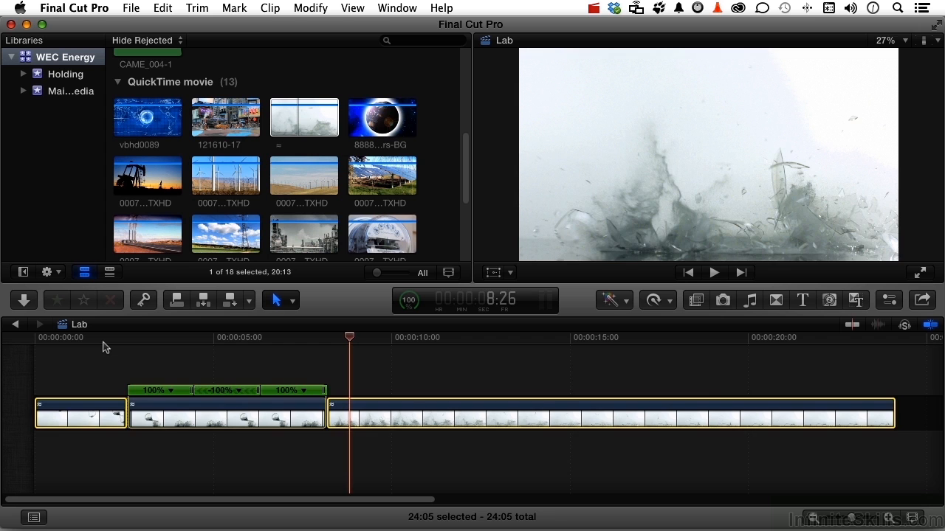
key("Delete")
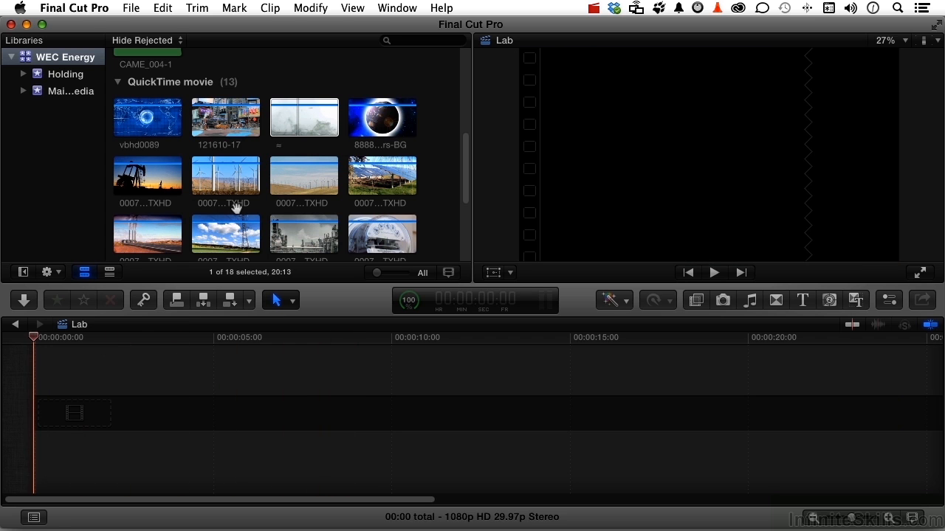
left_click(311, 128)
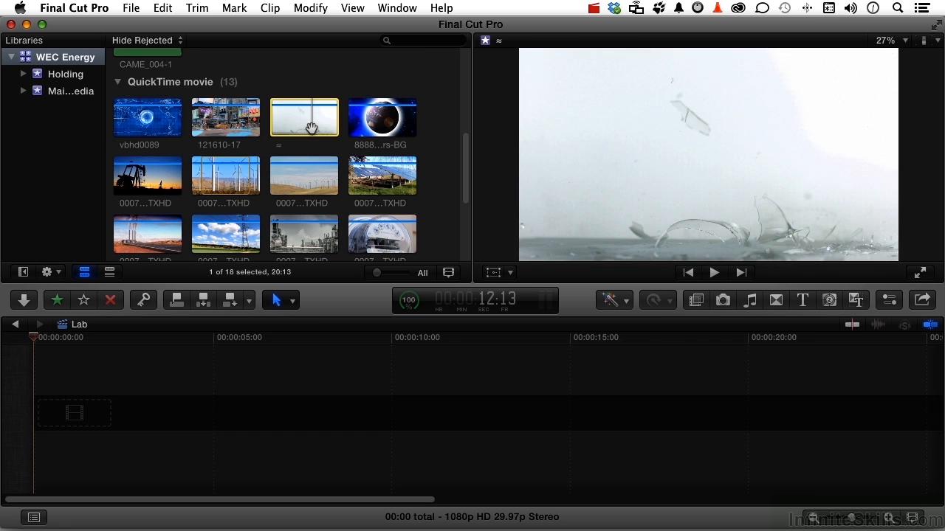
left_click_drag(312, 129, 291, 390)
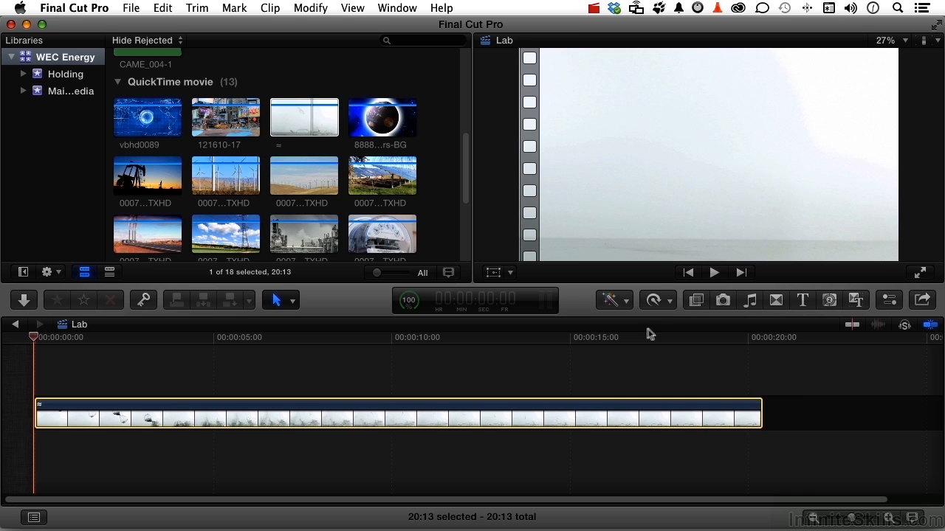
Add markers to the hourglass clip at about 2:18 and at 4:03
left_click(670, 303)
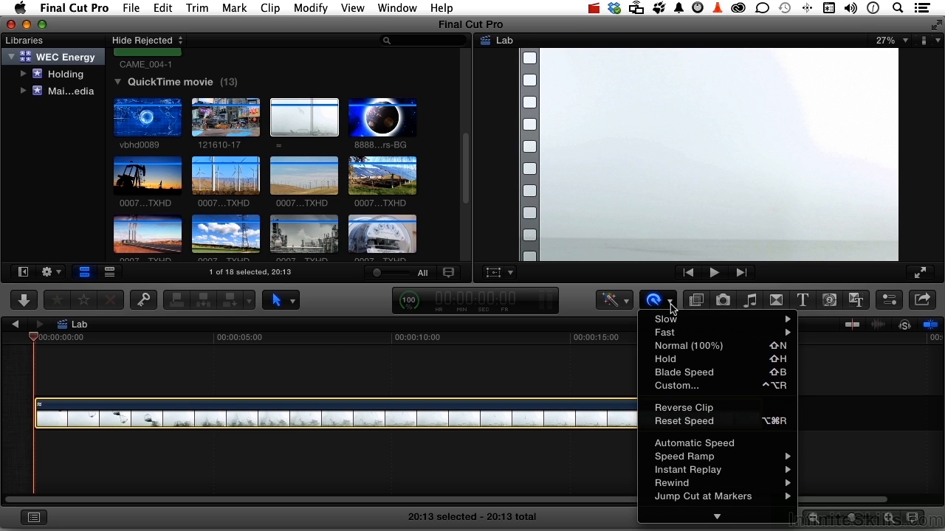
left_click(670, 304)
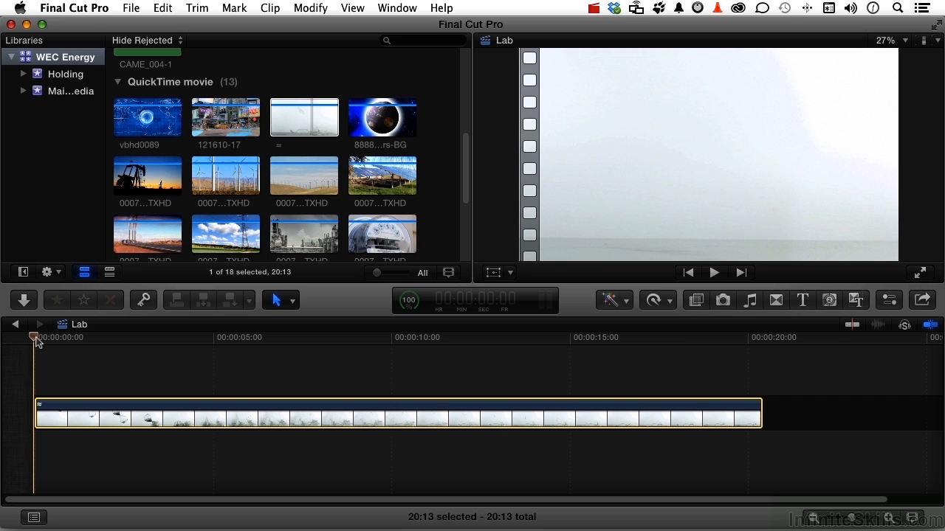
left_click_drag(42, 339, 182, 341)
key("m")
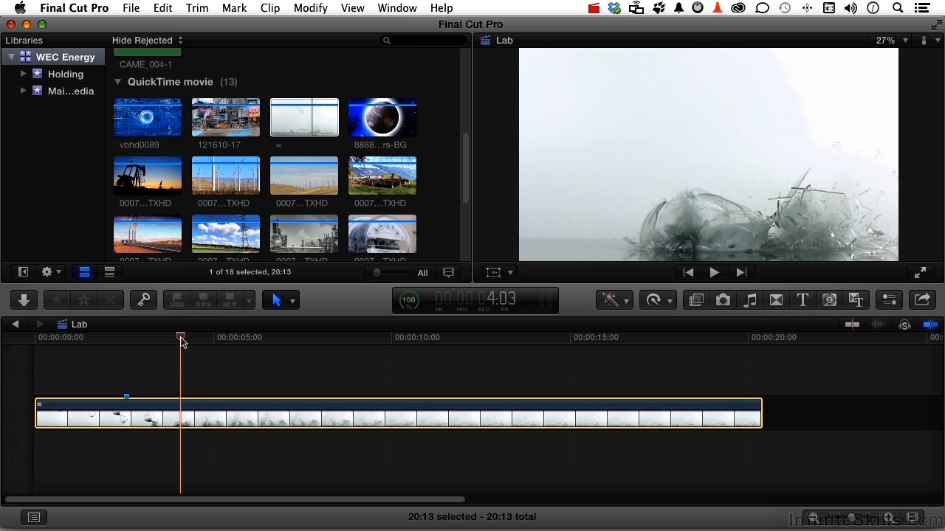
key("m")
Apply Jump Cut at Markers with 30 frames to the hourglass clip
left_click(669, 299)
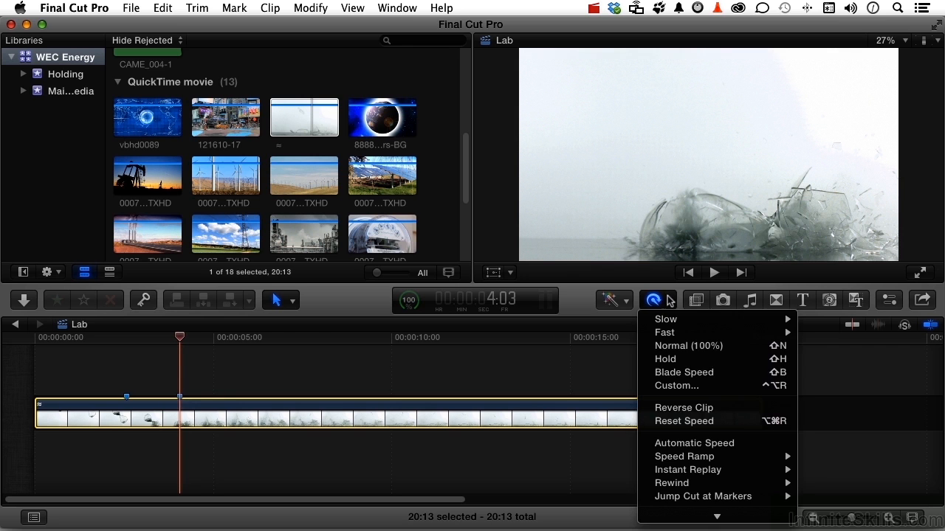
mouse_move(724, 497)
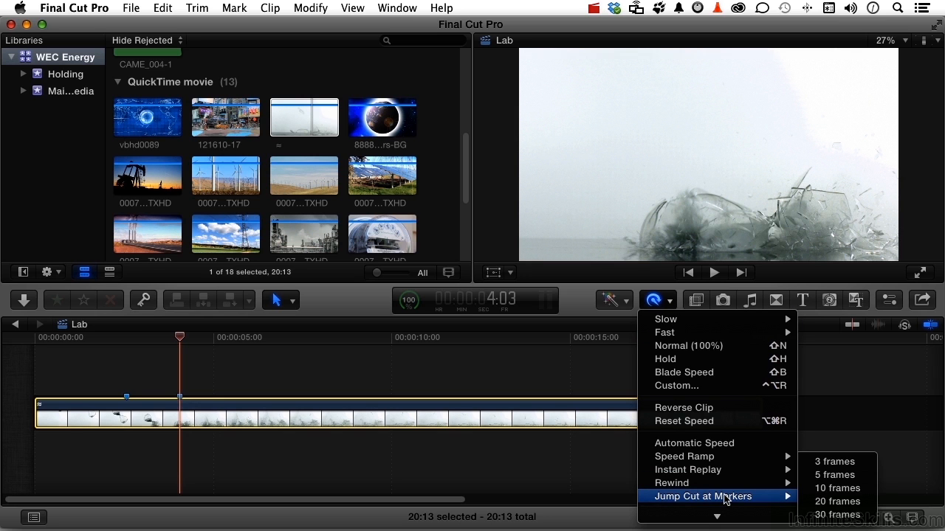
left_click(833, 514)
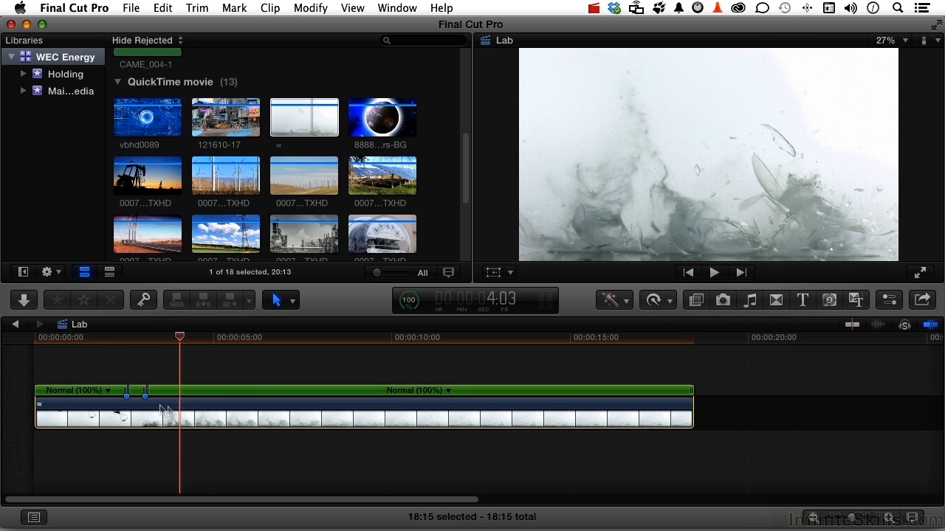
Play the clip twice from about 1:12 to review the jump cut between the markers
left_click(84, 339)
key("space")
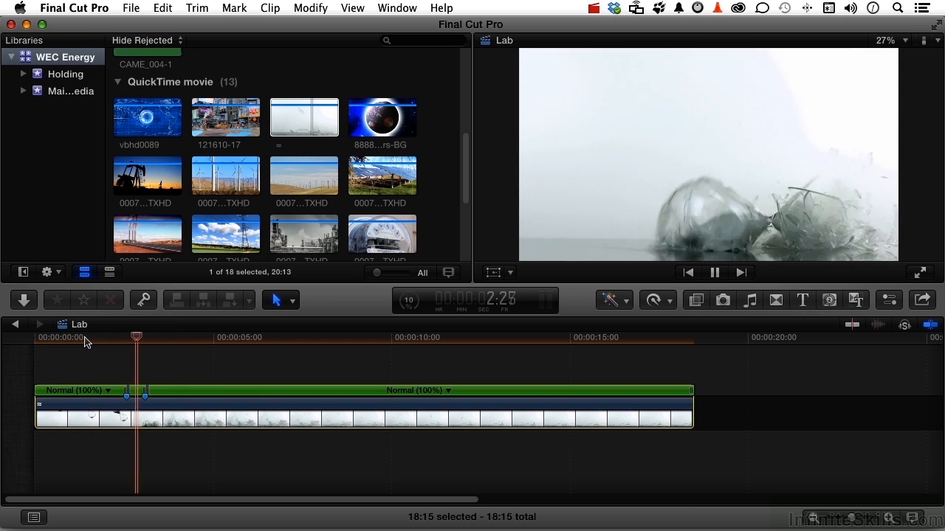
left_click(84, 339)
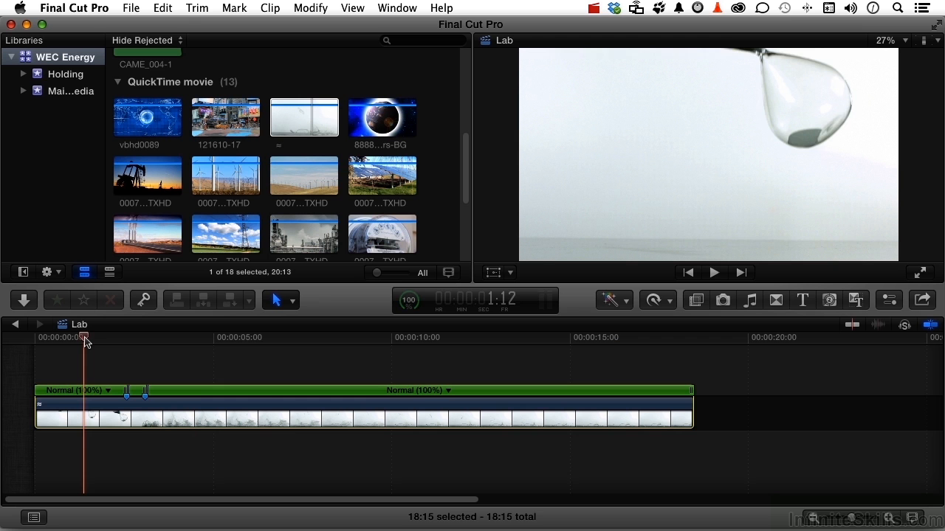
key("space")
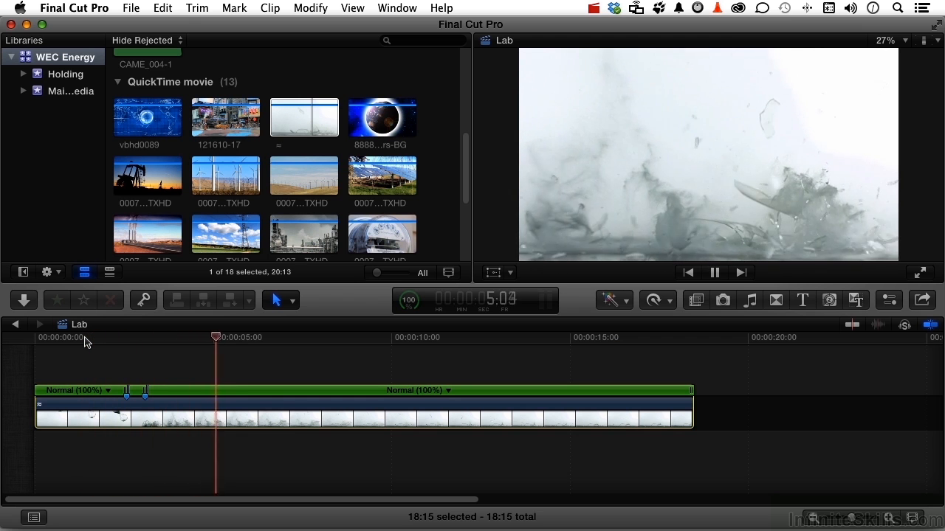
key("space")
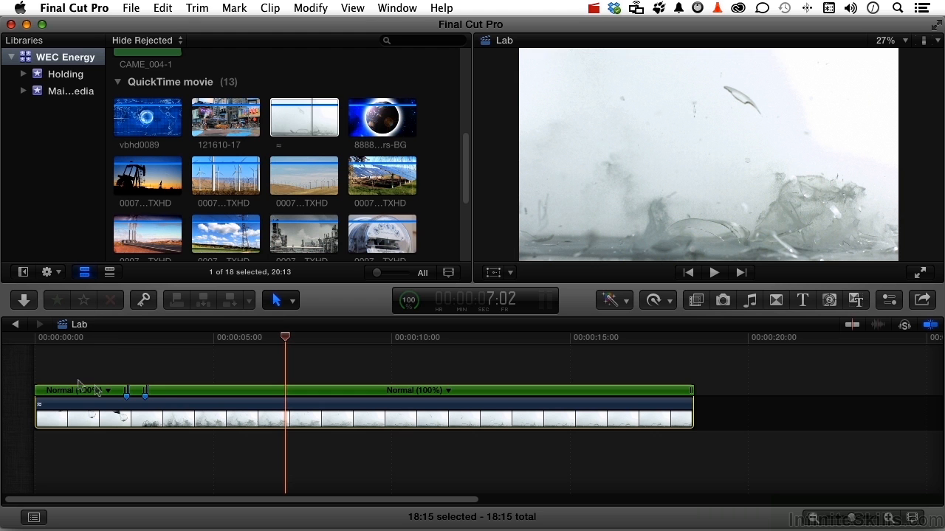
Slow the retimed segment between the two markers to 43% and play it back from about 1:17
left_click_drag(145, 392, 168, 395)
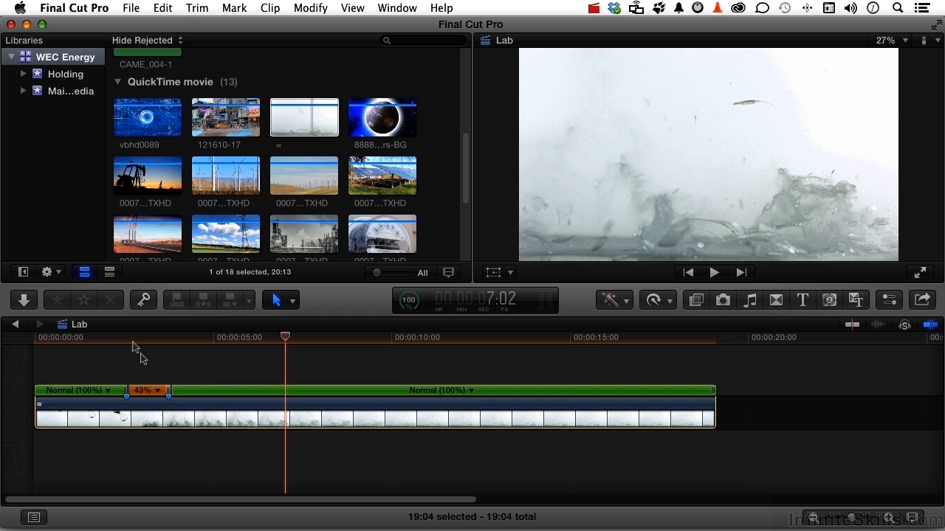
left_click(91, 339)
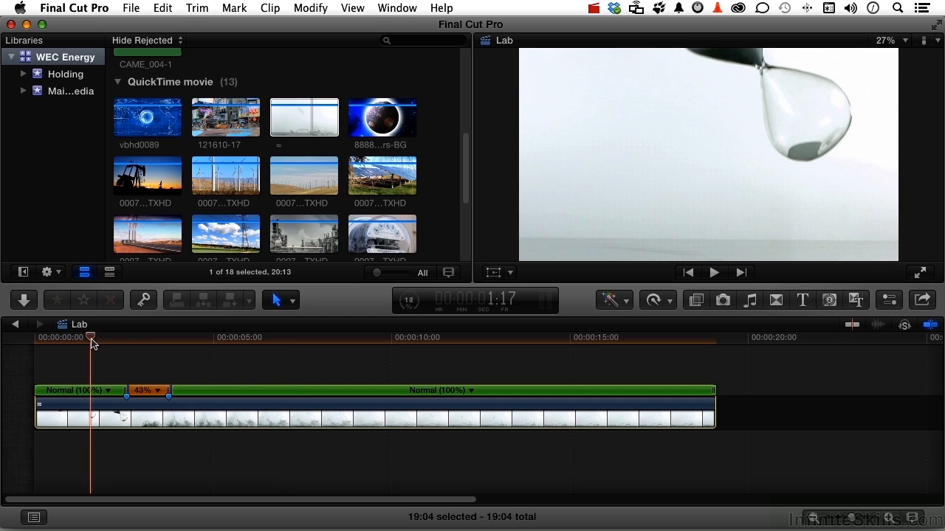
key("space")
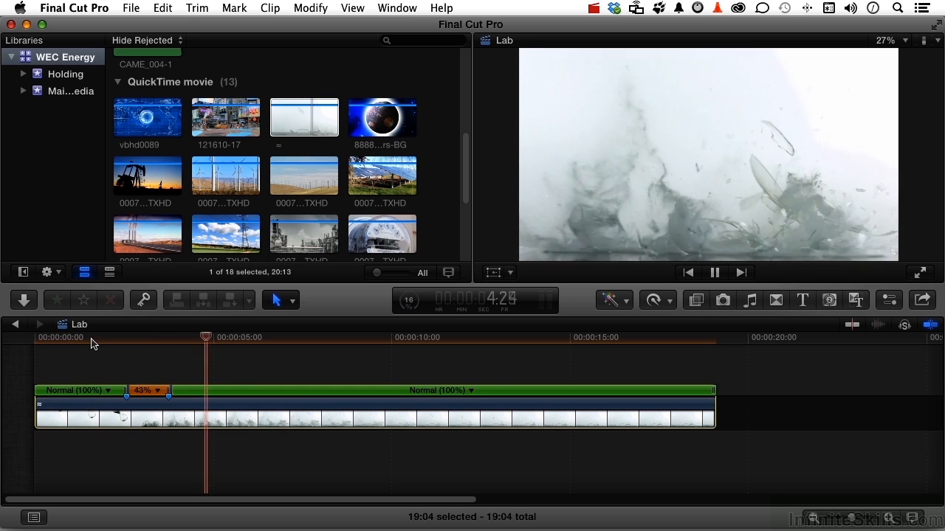
key("space")
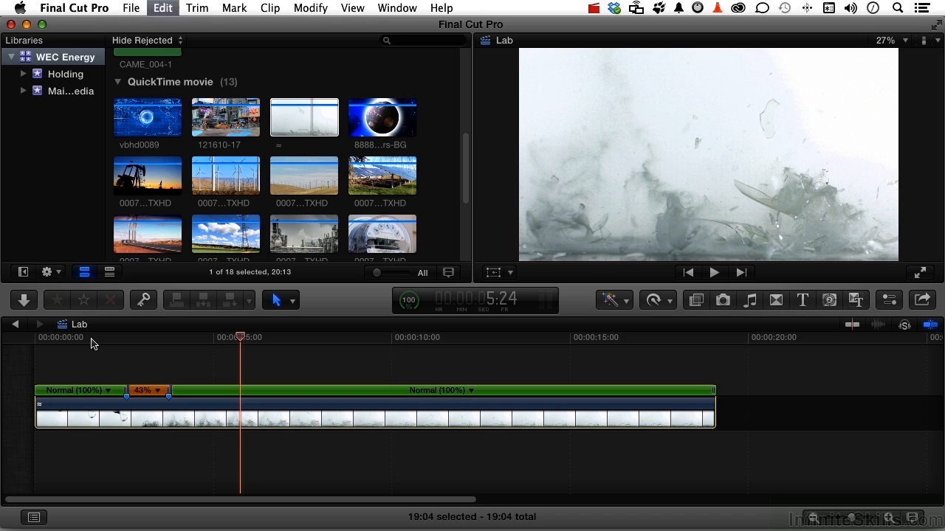
Delete the retimed hourglass clip from the timeline
key("Delete")
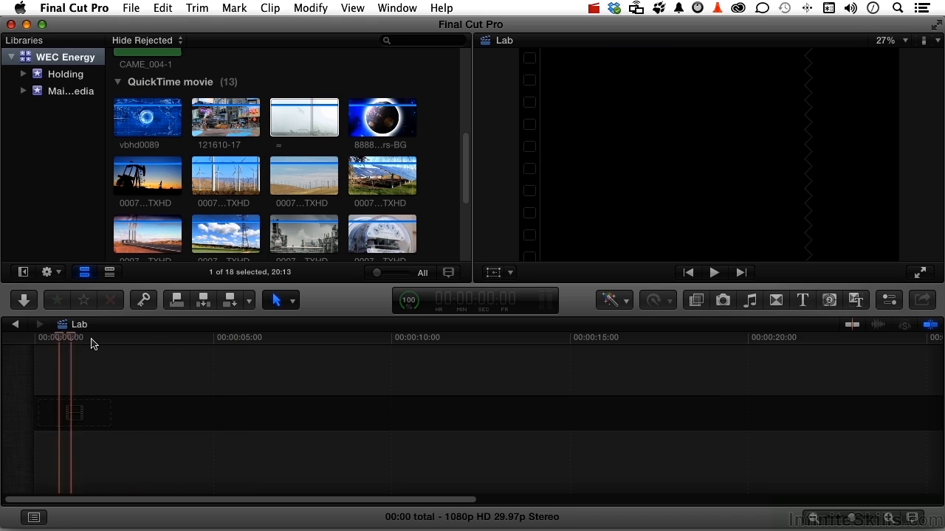